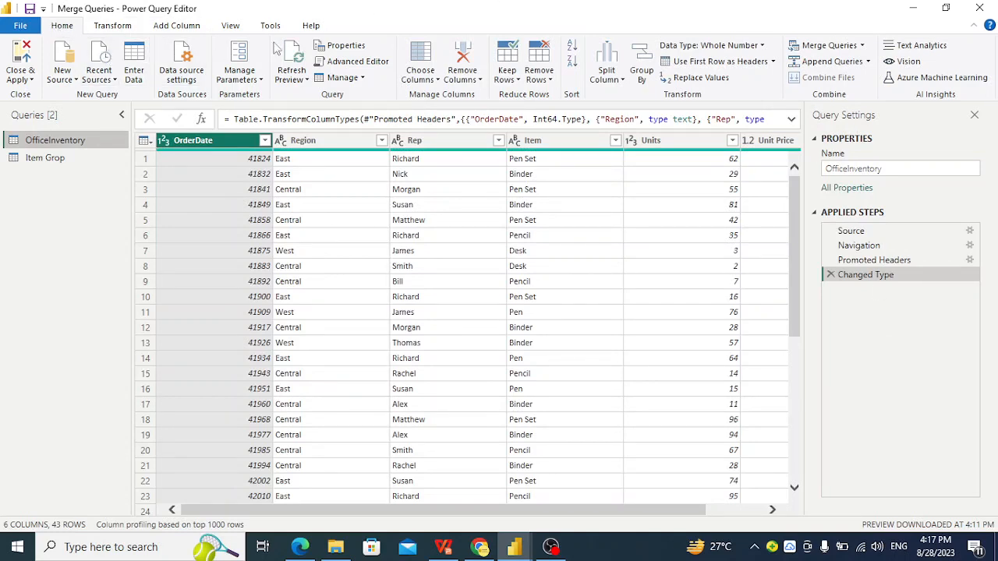
# Step: Merge the Item Grop query into OfficeInventory, matching on the Item column of both tables with a Left Outer join
pyautogui.click(862, 46)
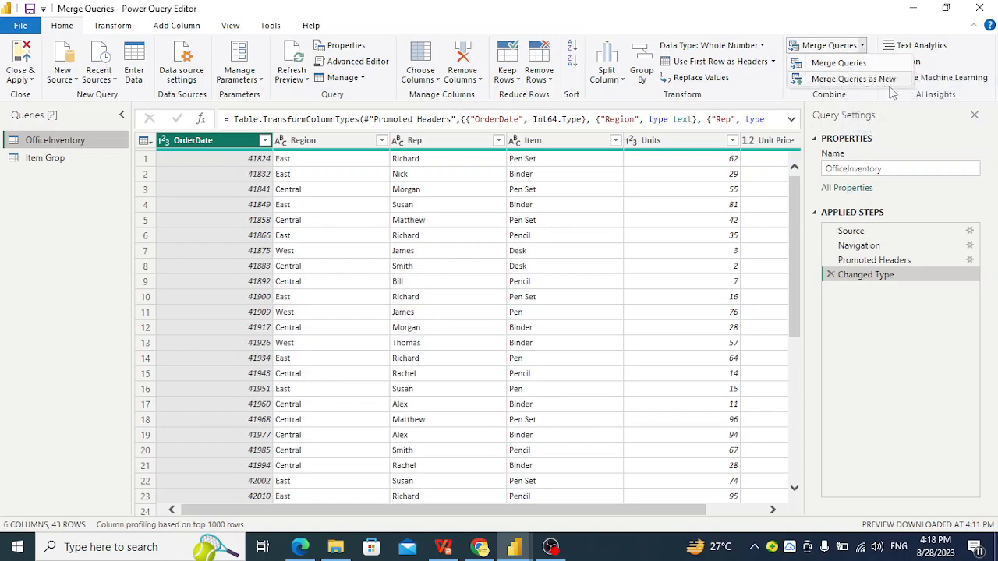
pyautogui.click(831, 67)
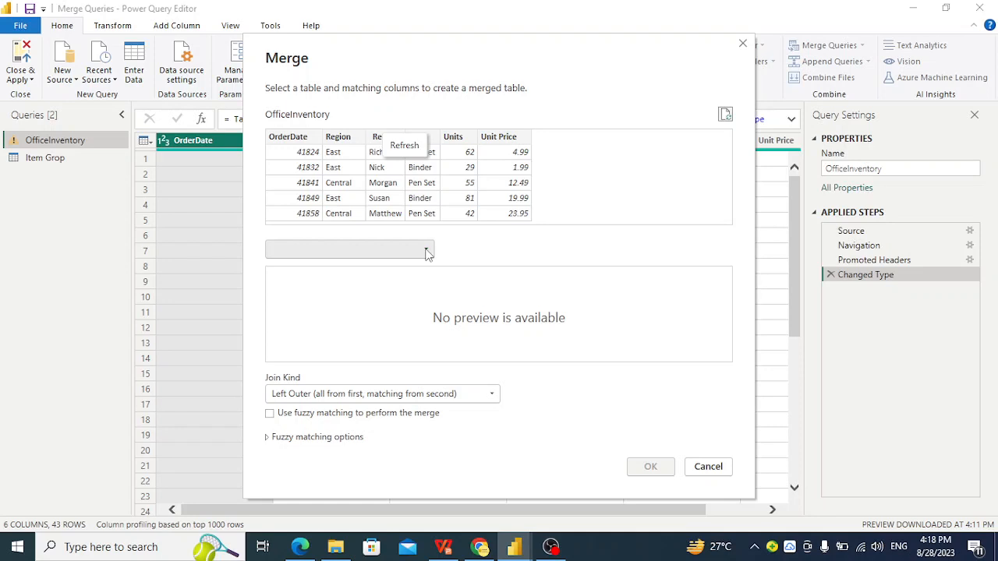
pyautogui.click(427, 250)
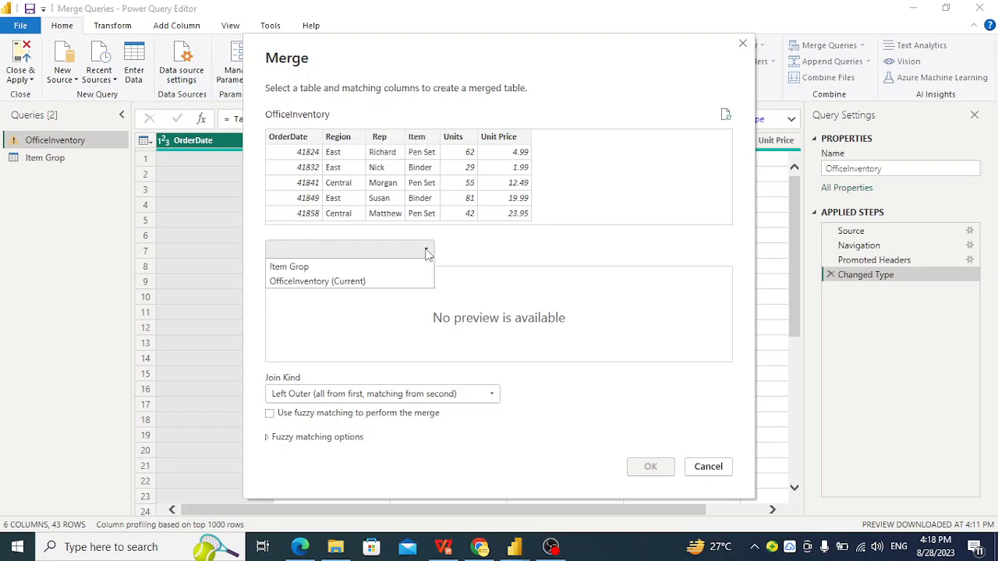
pyautogui.click(279, 265)
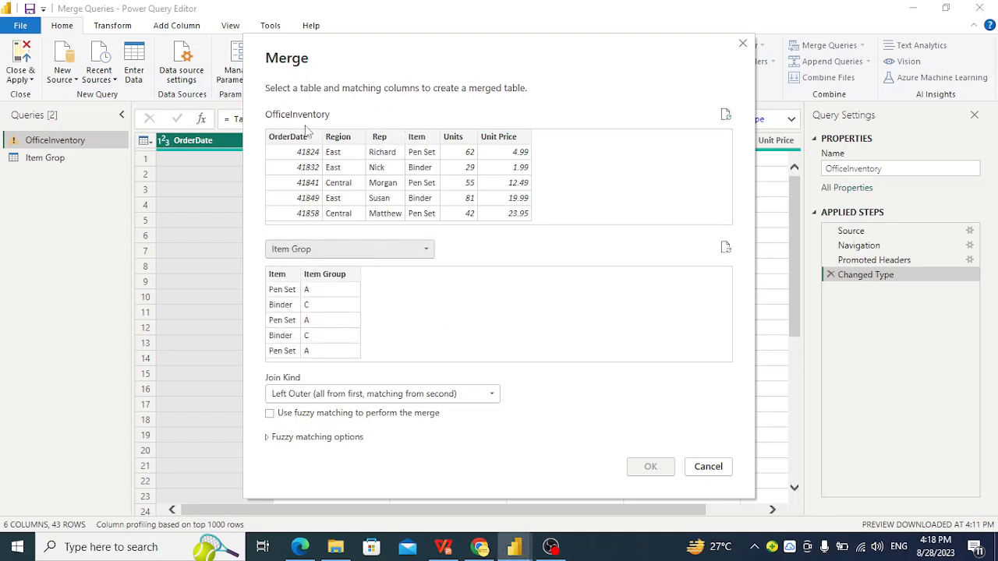
pyautogui.click(421, 140)
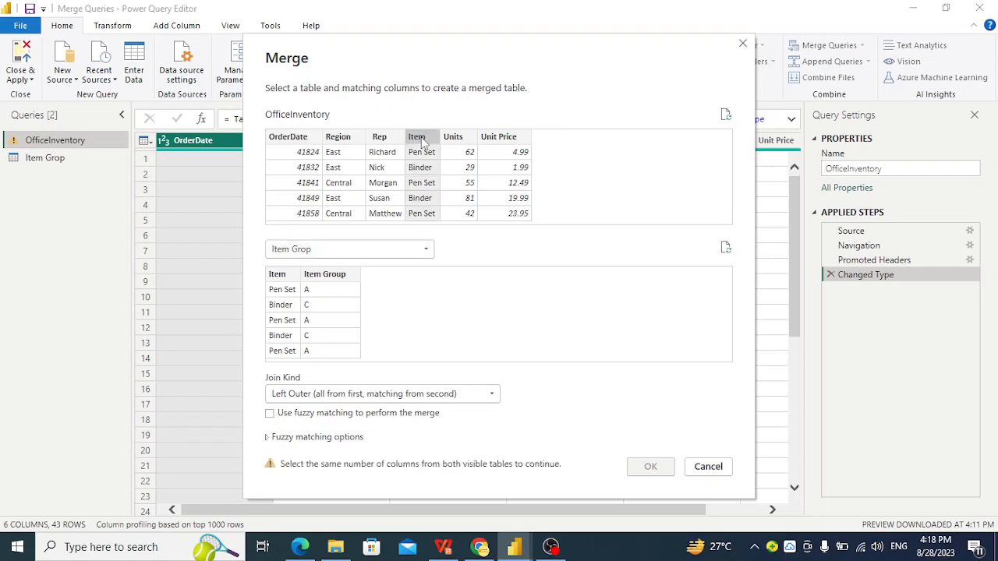
pyautogui.click(278, 277)
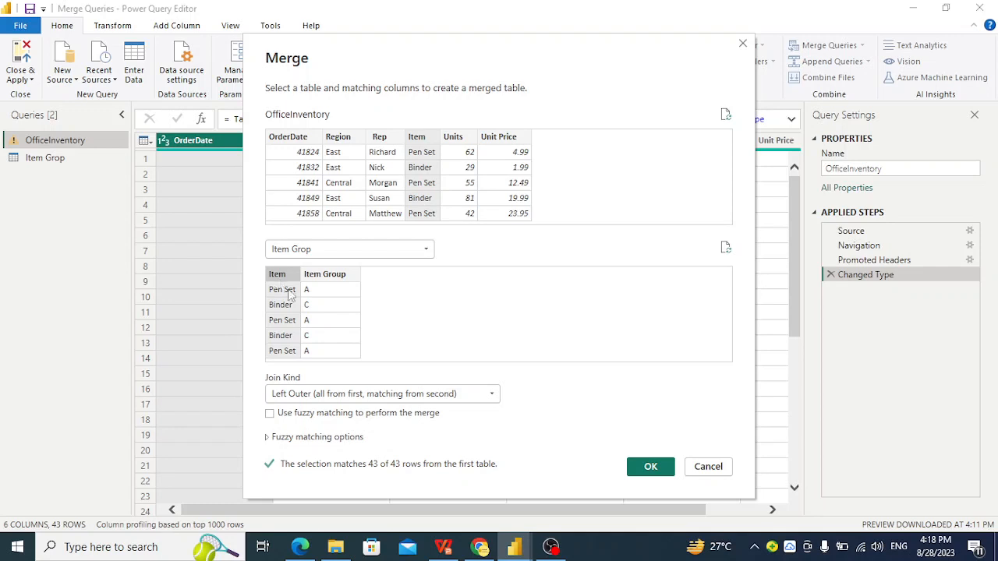
pyautogui.click(455, 396)
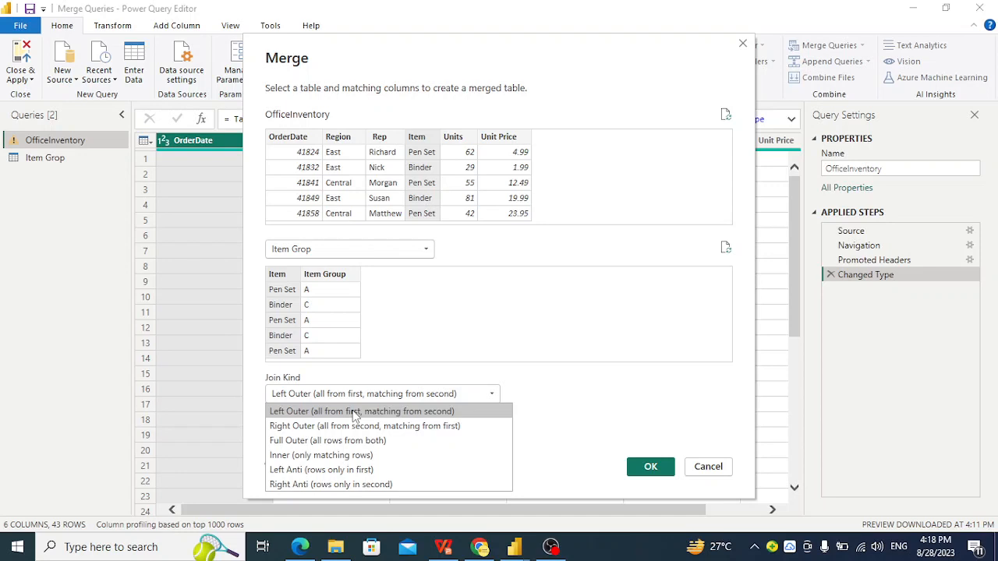
pyautogui.click(579, 431)
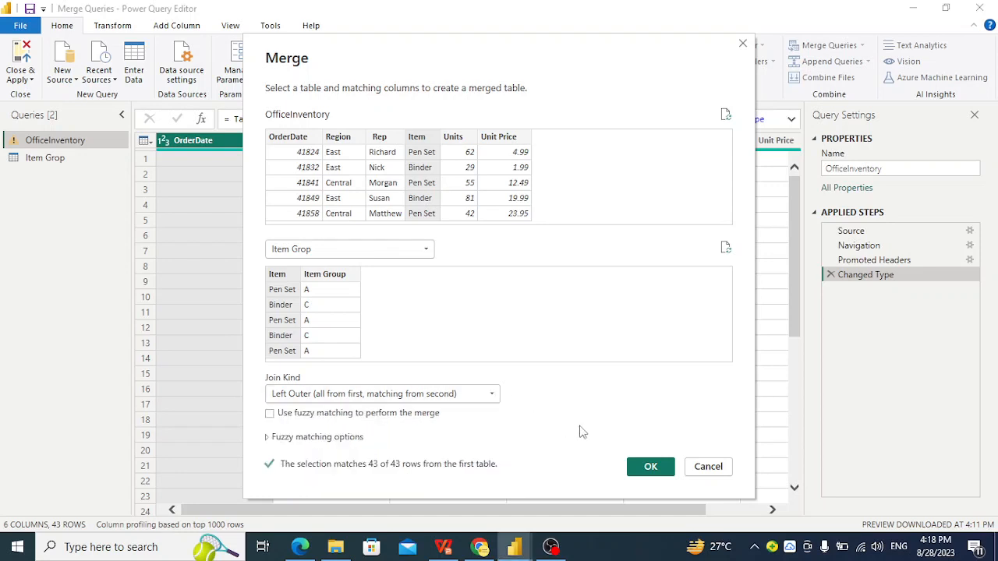
pyautogui.click(651, 468)
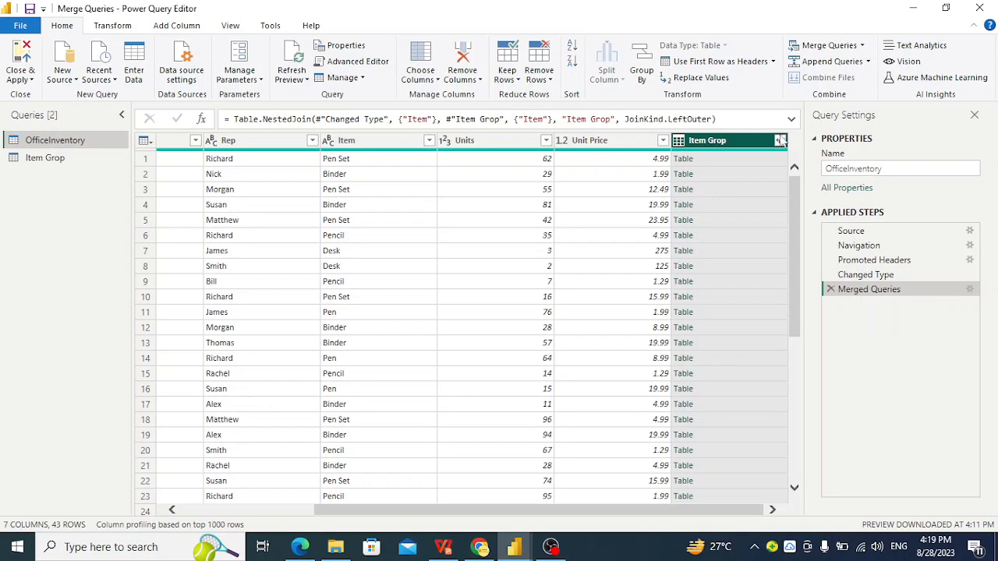
# Step: Expand the merged Item Grop column to only Item Group without the original column name as prefix, and close and apply the query changes
pyautogui.click(780, 140)
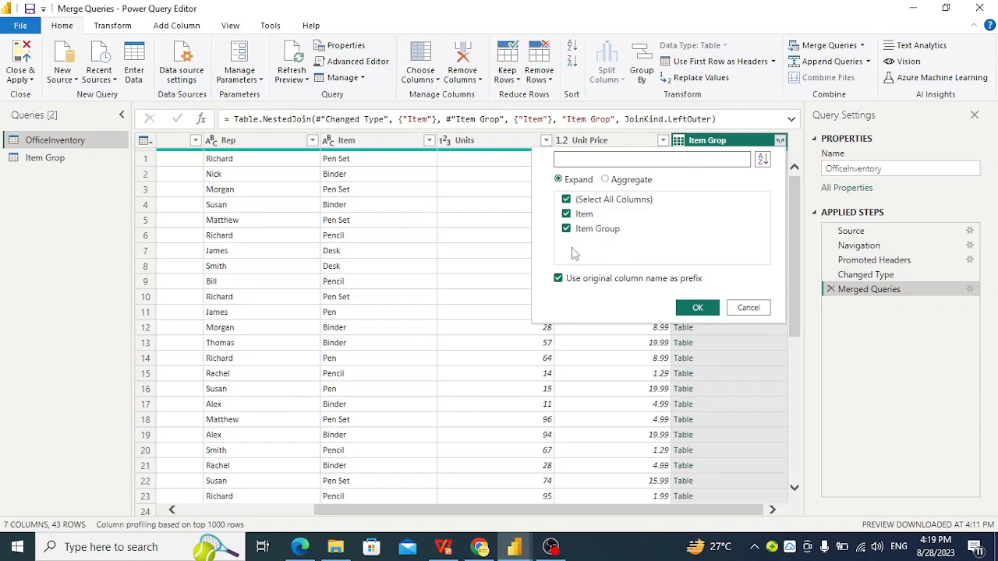
pyautogui.click(560, 282)
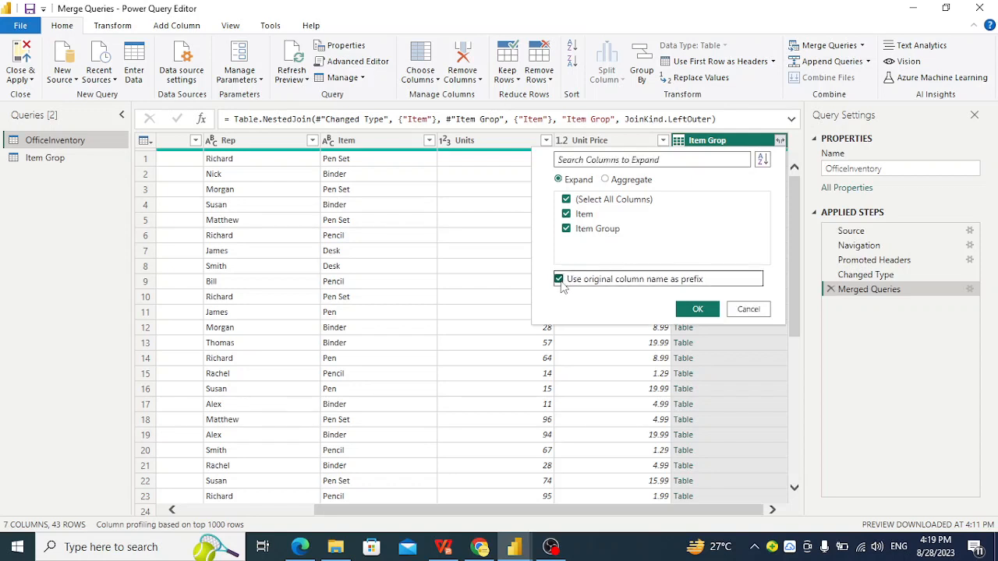
pyautogui.click(567, 200)
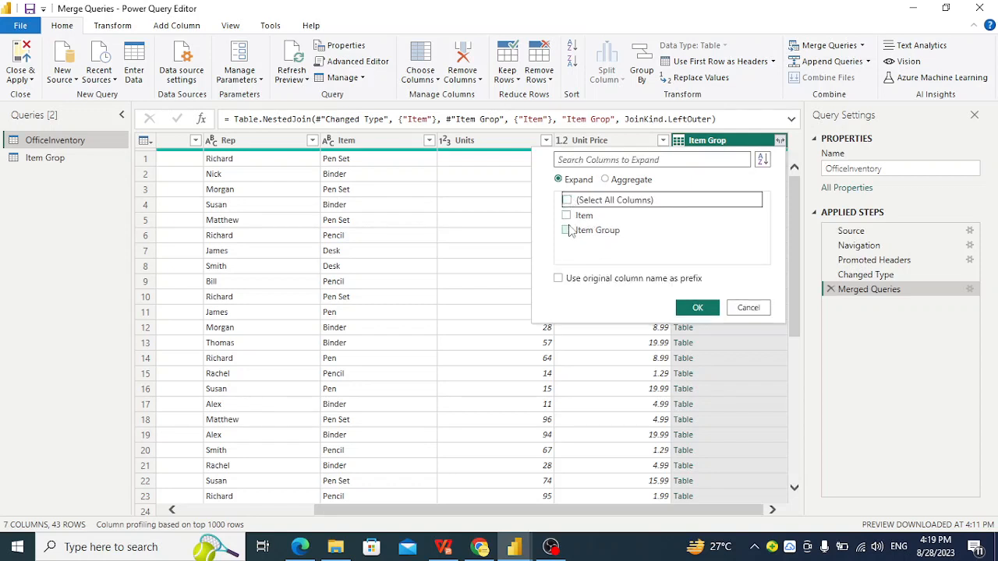
pyautogui.click(567, 229)
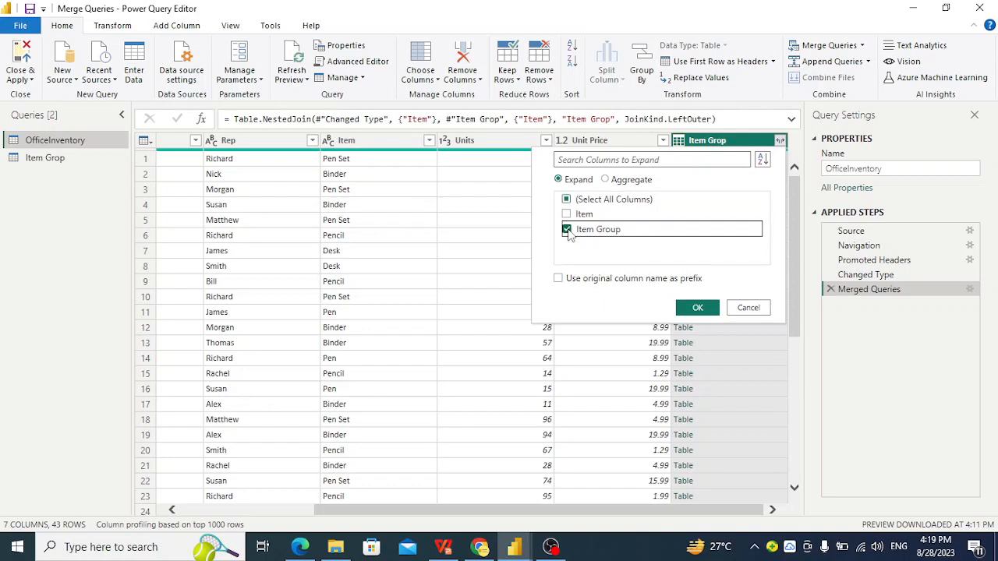
pyautogui.click(697, 308)
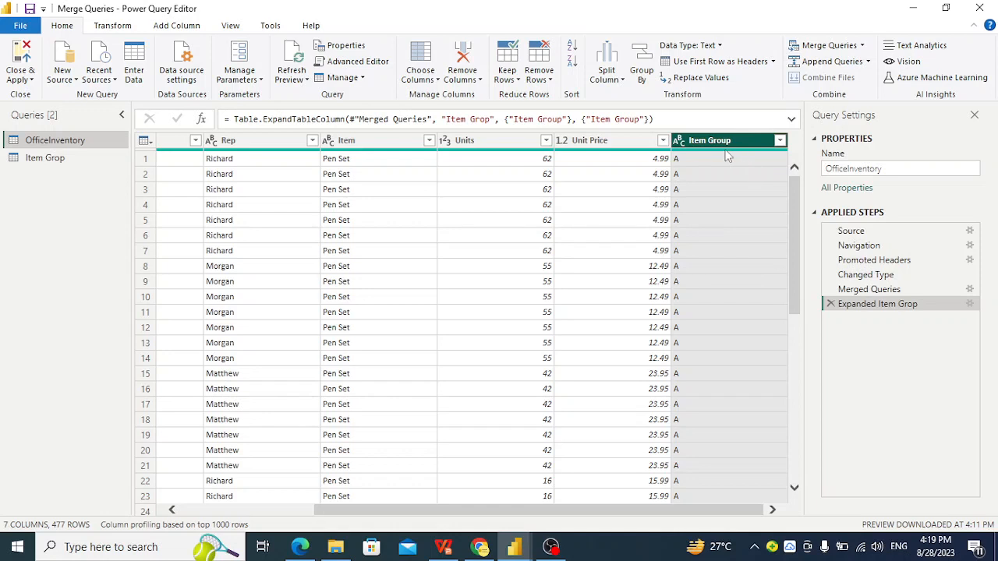
pyautogui.click(30, 80)
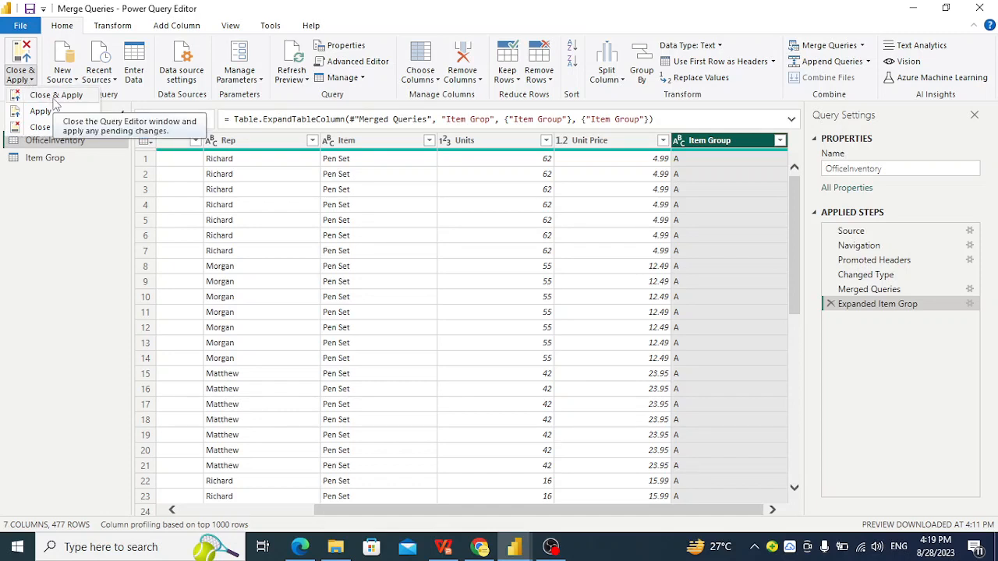
pyautogui.click(54, 100)
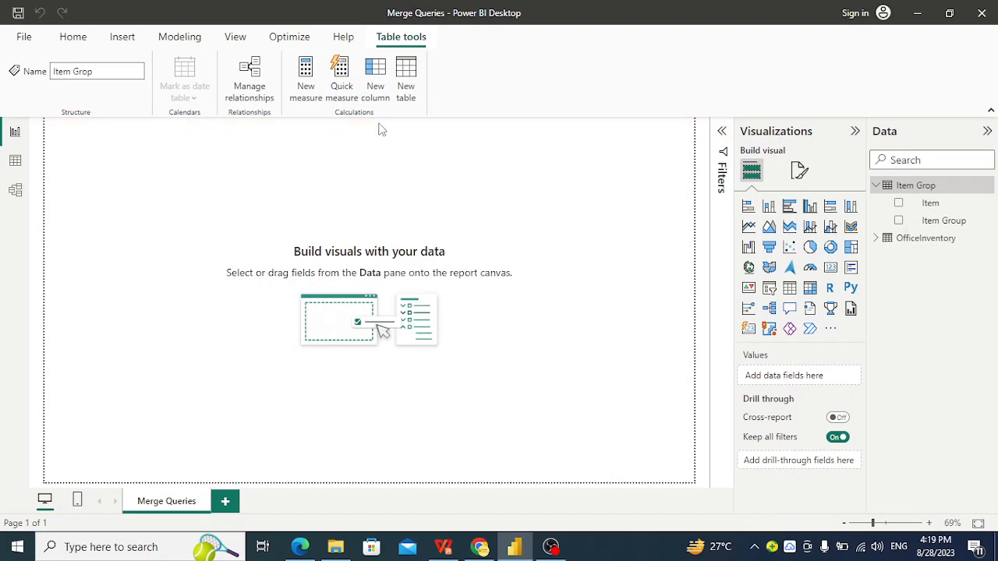
# Step: Examine the merged OfficeInventory table's rows in the Table view
pyautogui.click(905, 240)
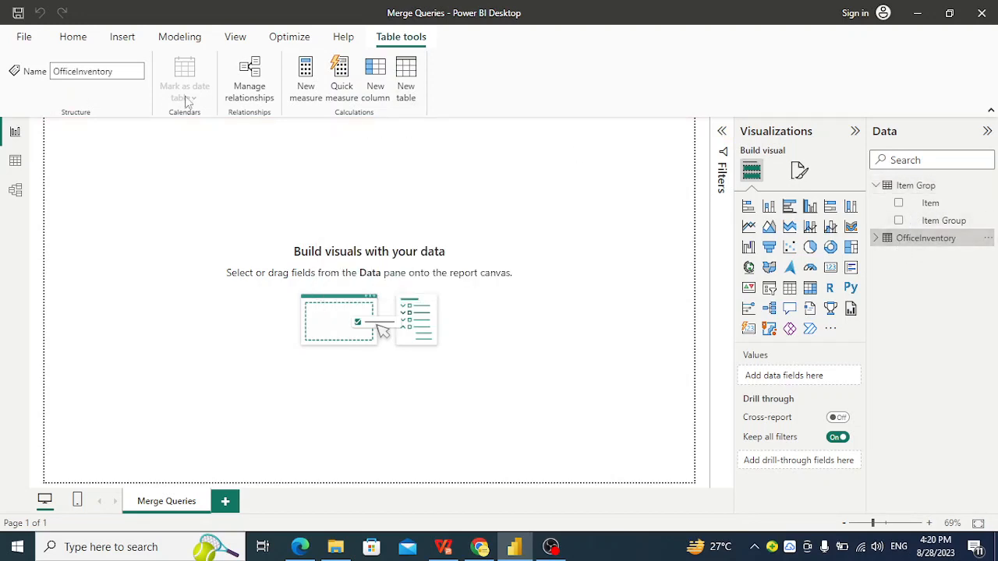
pyautogui.click(15, 159)
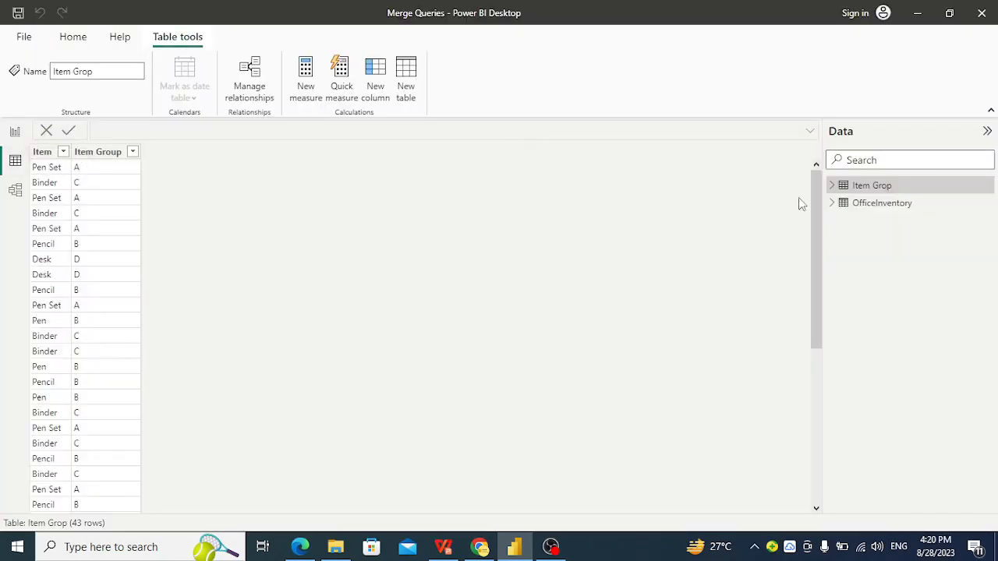
pyautogui.click(894, 211)
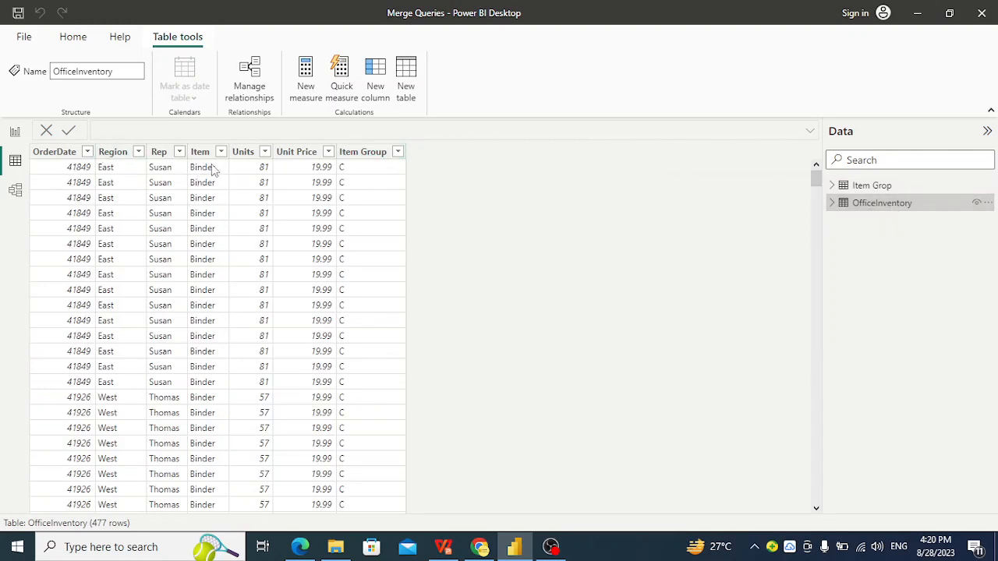
# Step: Return to the Report view, expand the OfficeInventory table's field list, and open its query for editing
pyautogui.click(15, 132)
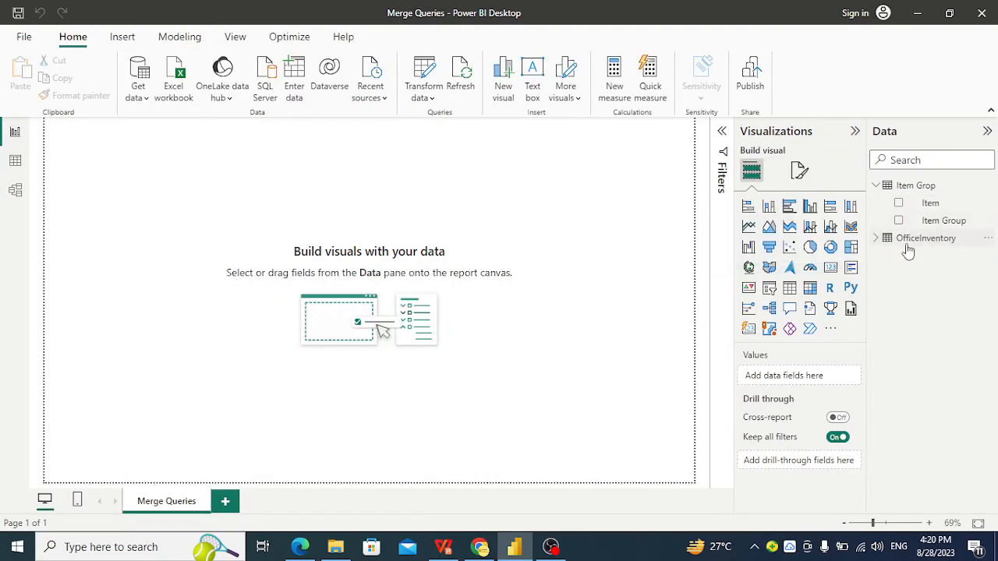
pyautogui.click(987, 238)
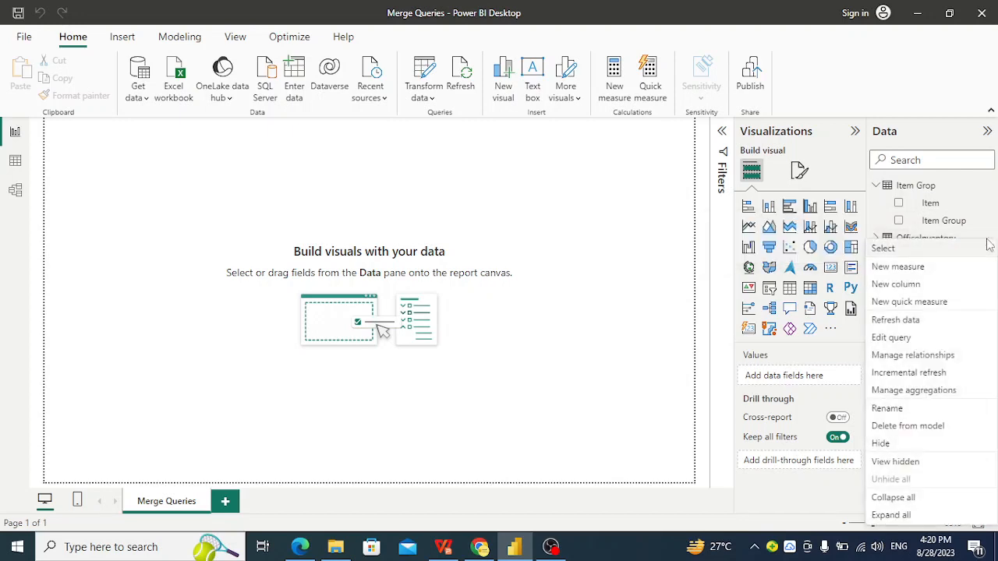
pyautogui.click(879, 238)
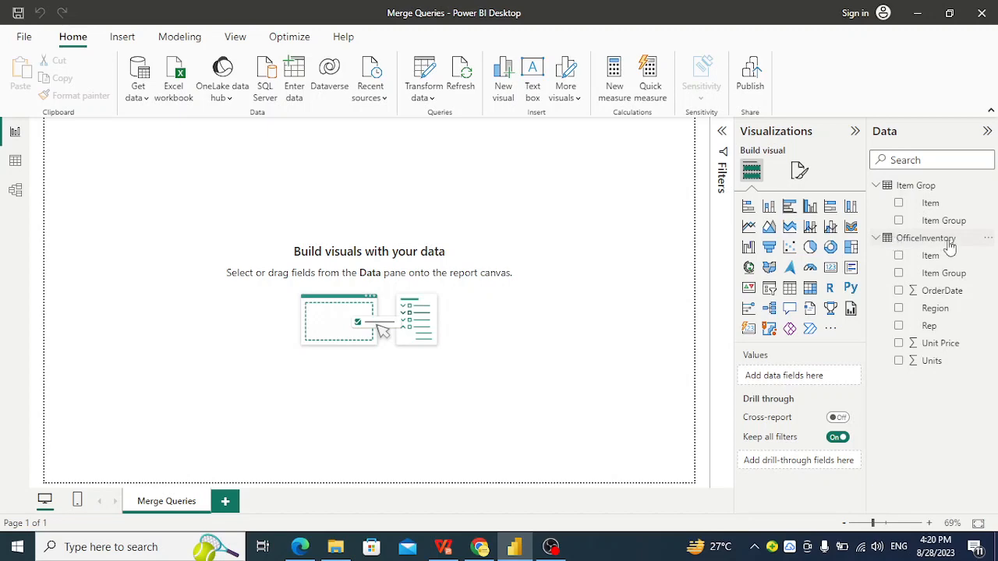
pyautogui.click(988, 238)
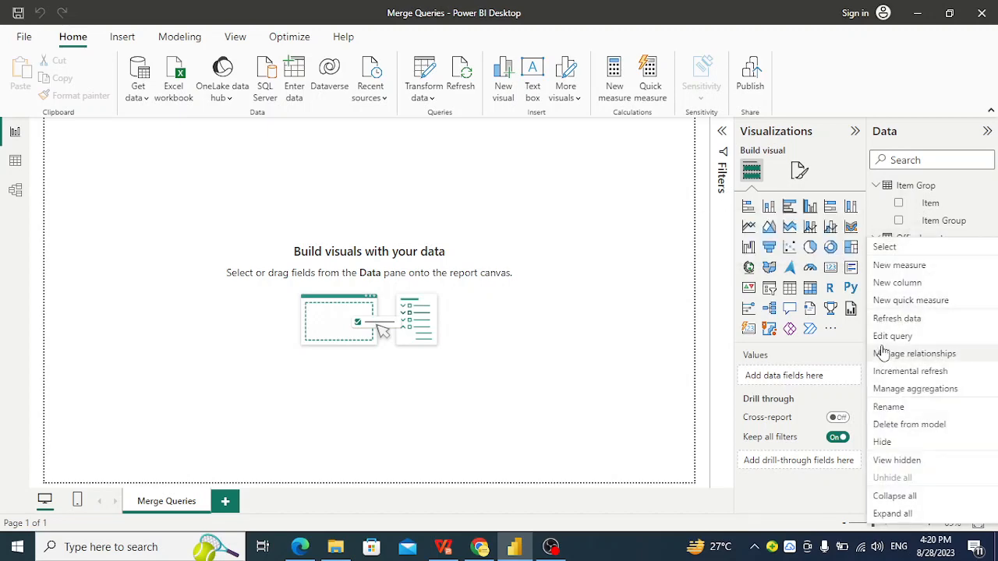
pyautogui.click(887, 336)
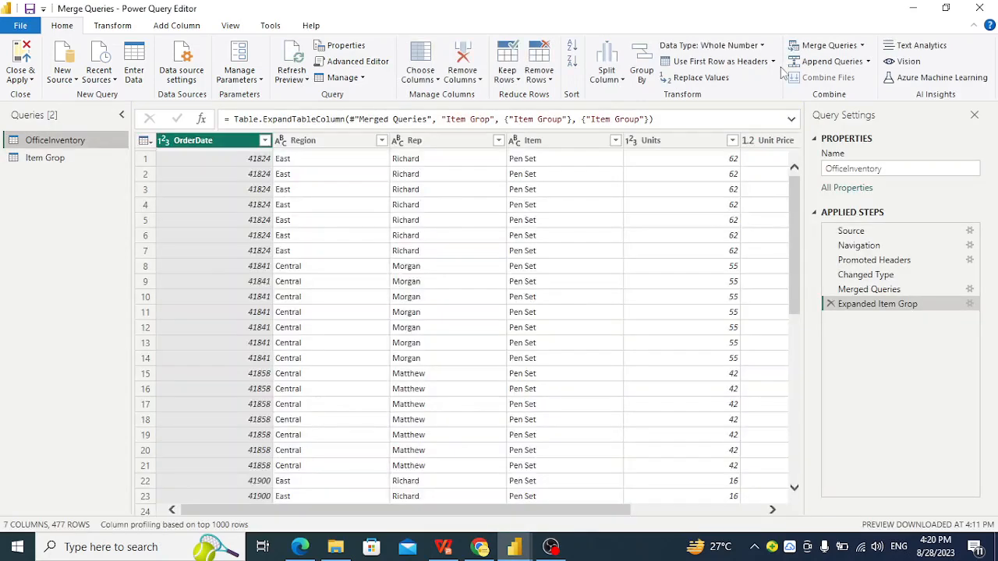
# Step: Merge OfficeInventory with Item Grop as a new query, matching on the Item columns with an Inner join
pyautogui.click(860, 46)
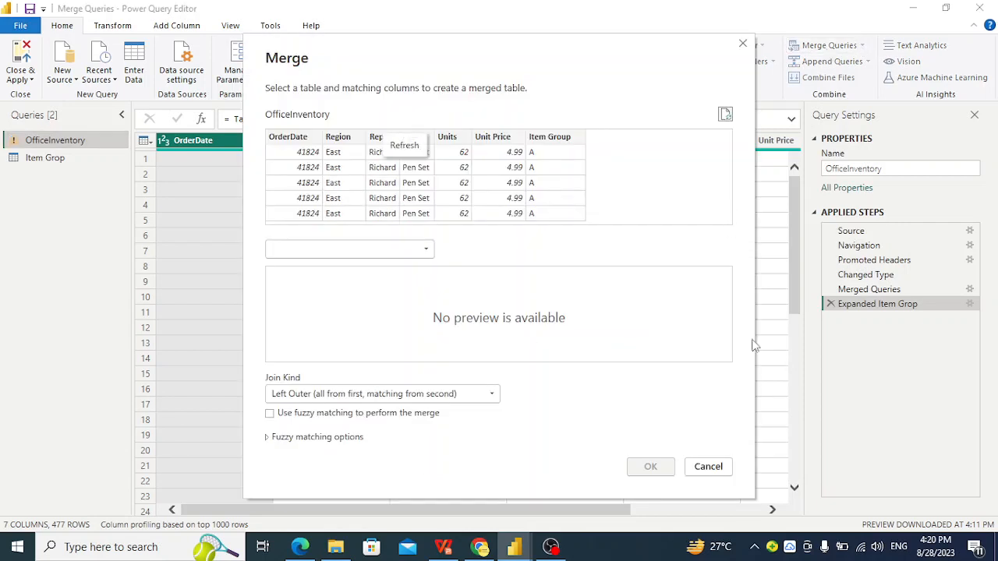
pyautogui.click(723, 468)
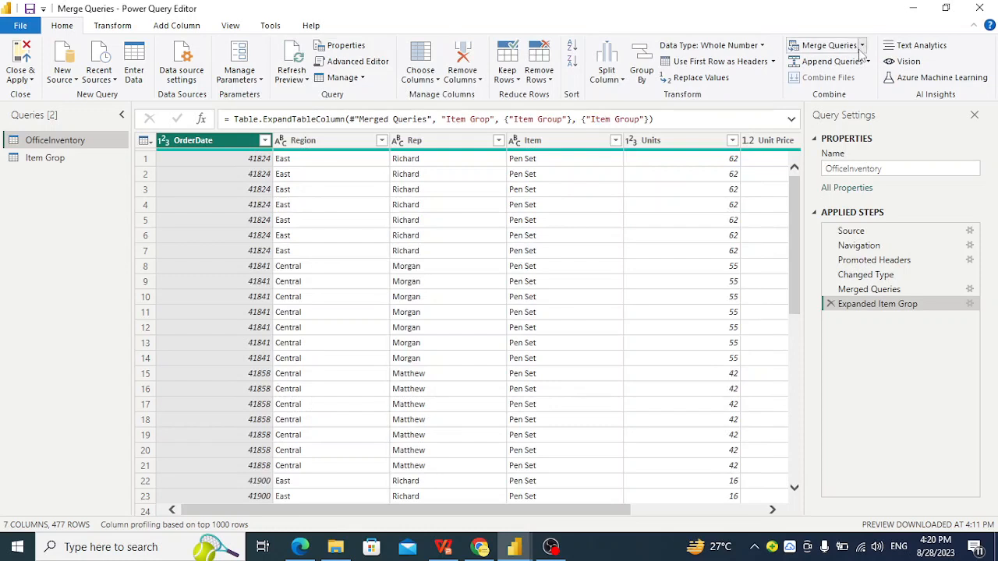
pyautogui.click(862, 47)
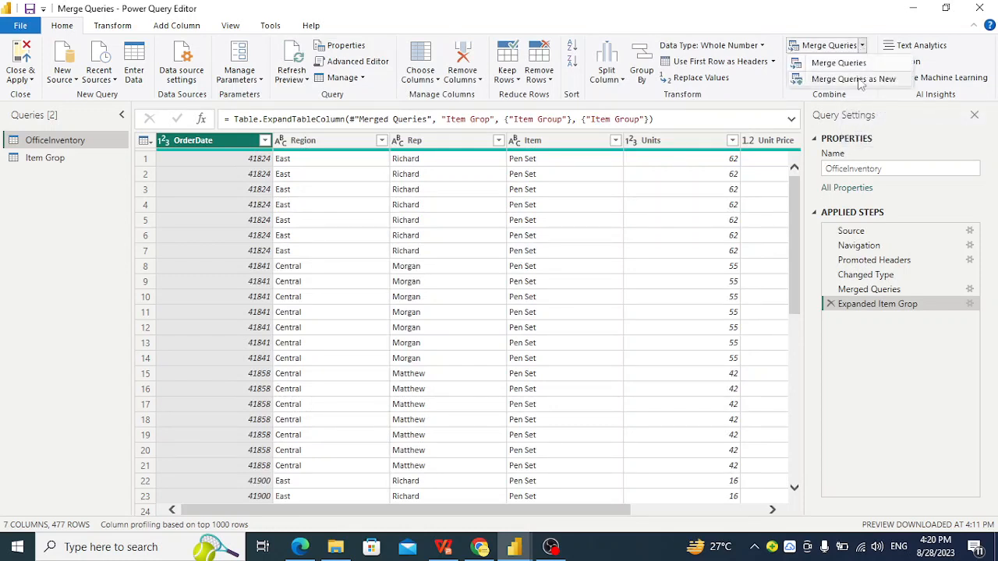
pyautogui.click(856, 79)
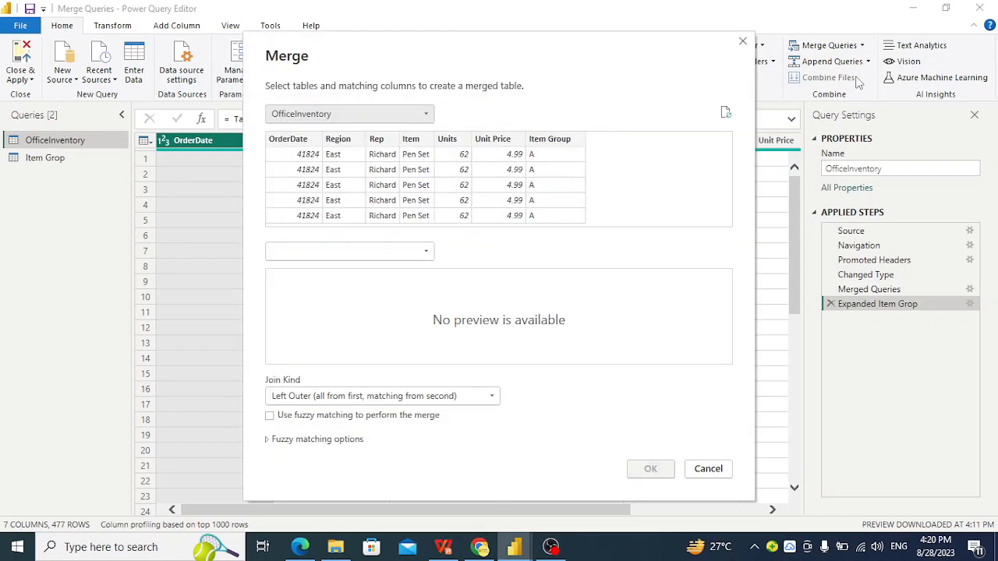
pyautogui.click(426, 255)
pyautogui.click(289, 269)
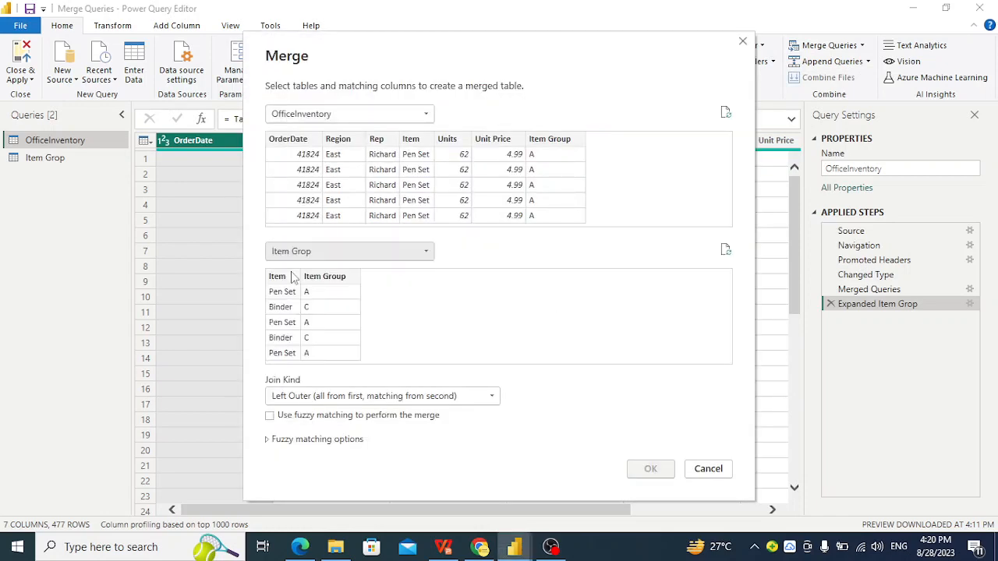
pyautogui.click(283, 282)
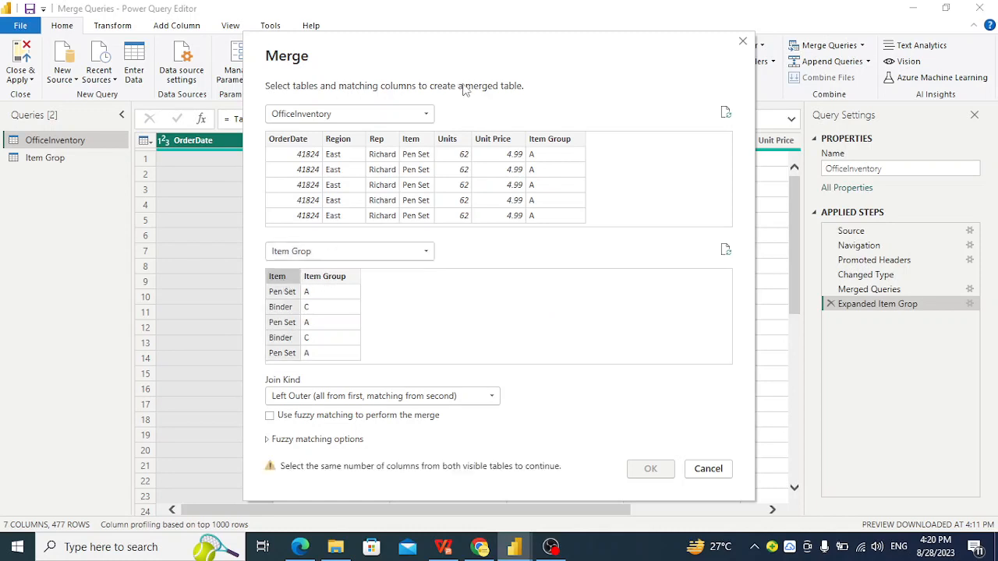
pyautogui.click(412, 140)
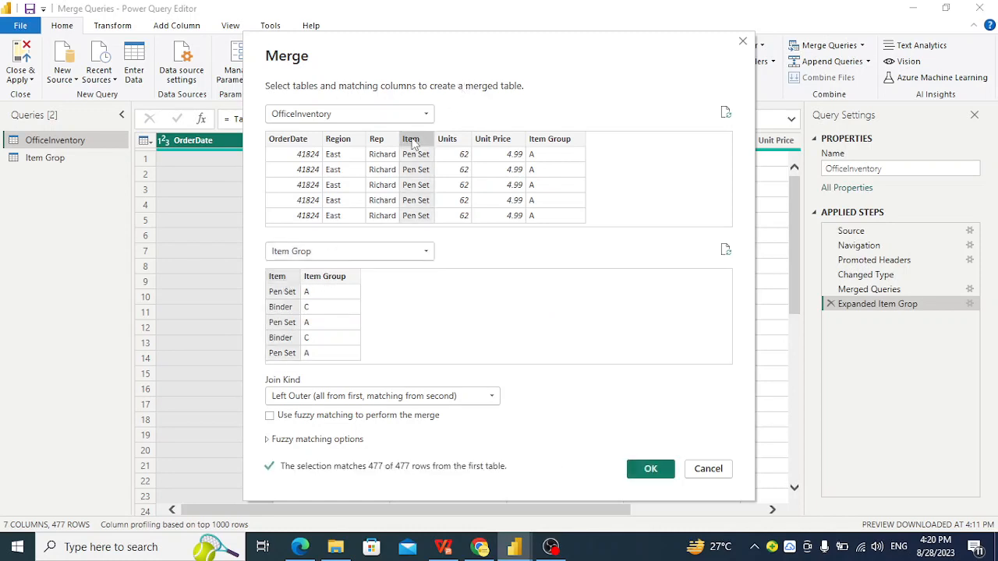
pyautogui.click(463, 402)
pyautogui.click(293, 459)
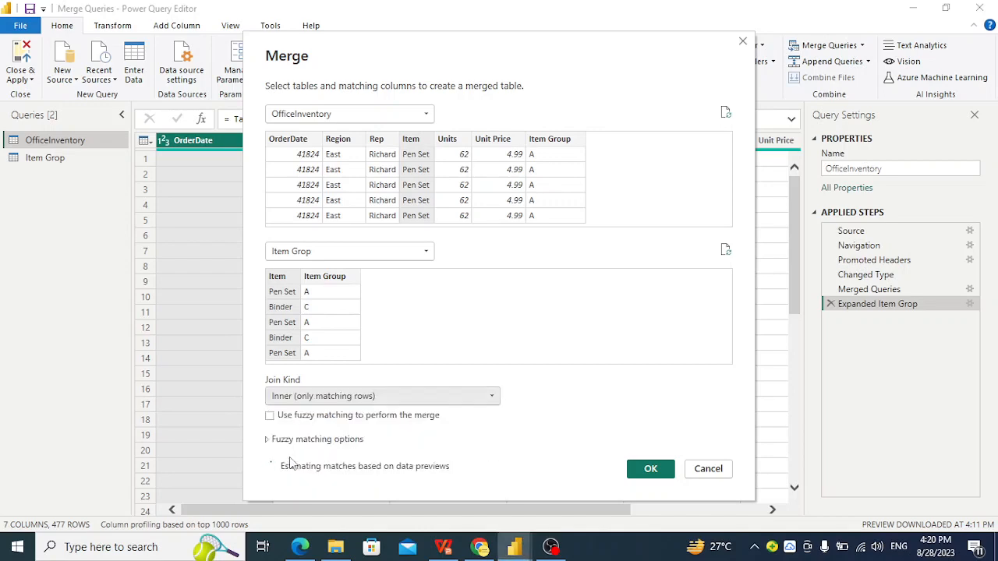
pyautogui.click(650, 470)
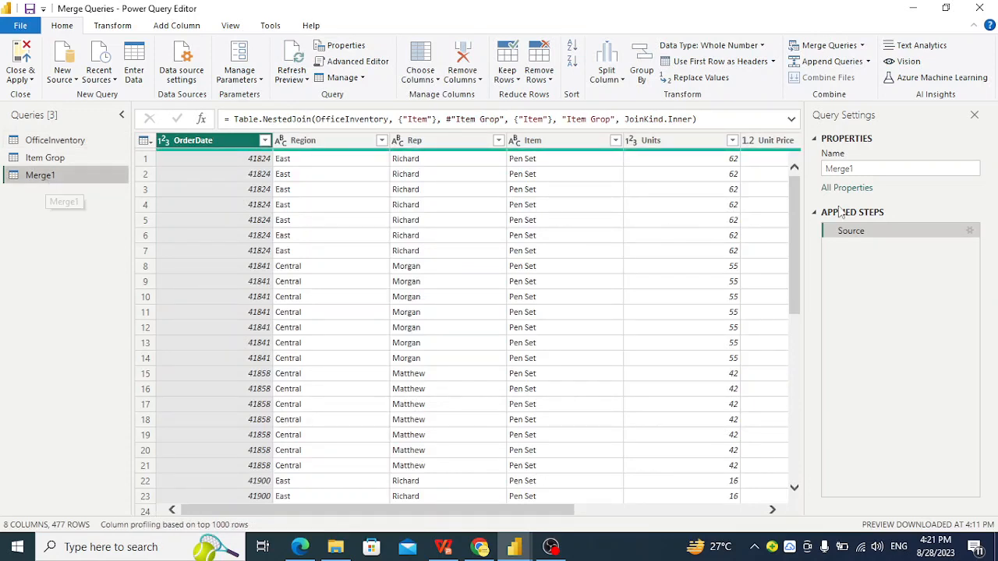
# Step: Rename the new merged query as "Merge Query"
pyautogui.click(860, 168)
pyautogui.press('BackSpace')
pyautogui.press('BackSpace')
pyautogui.press('BackSpace')
pyautogui.press('BackSpace')
pyautogui.press('BackSpace')
pyautogui.press('BackSpace')
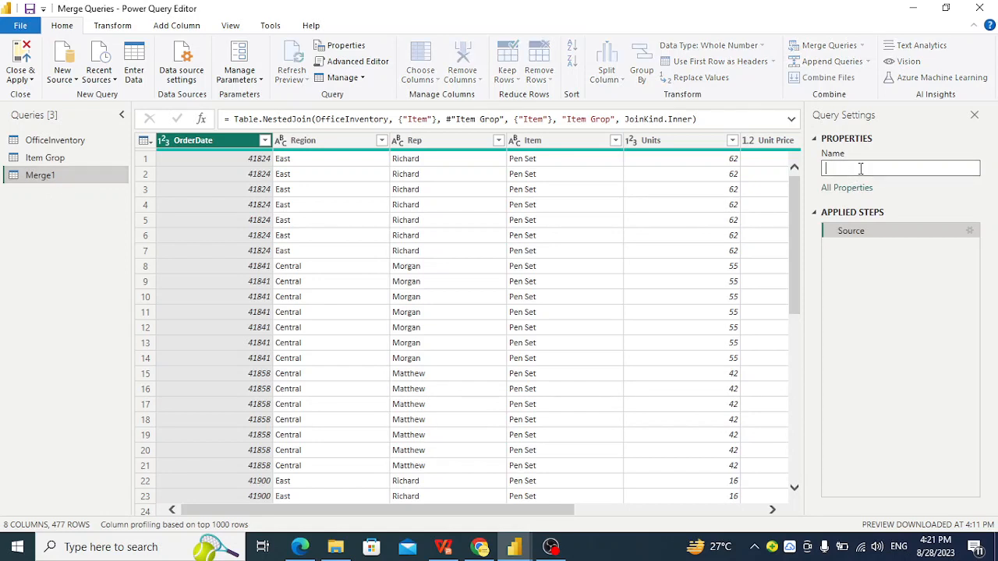
pyautogui.write('Merge Query')
pyautogui.press('Return')
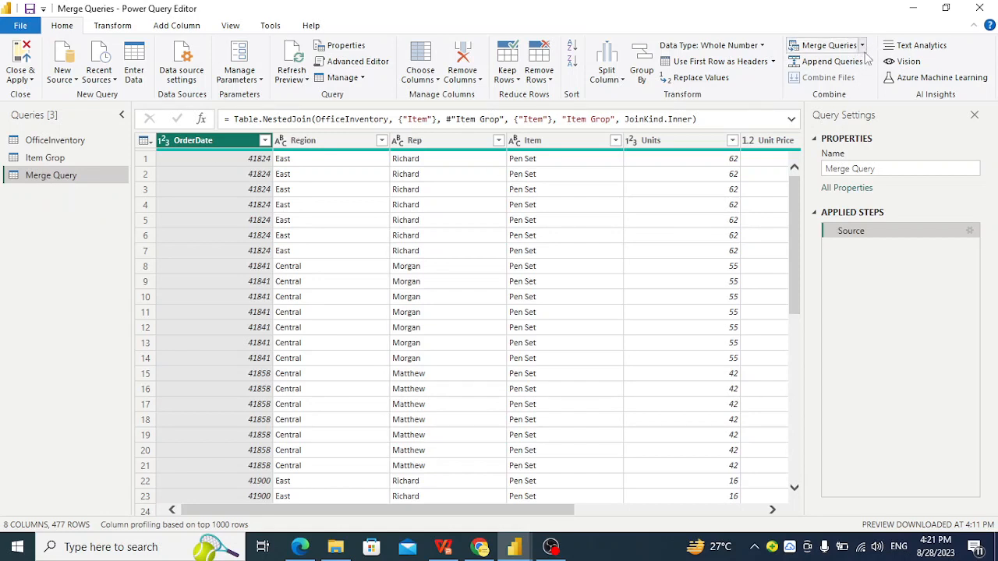
# Step: Review the OfficeInventory query's columns through Item Group and paste a copy of the query into the query list
pyautogui.click(63, 143)
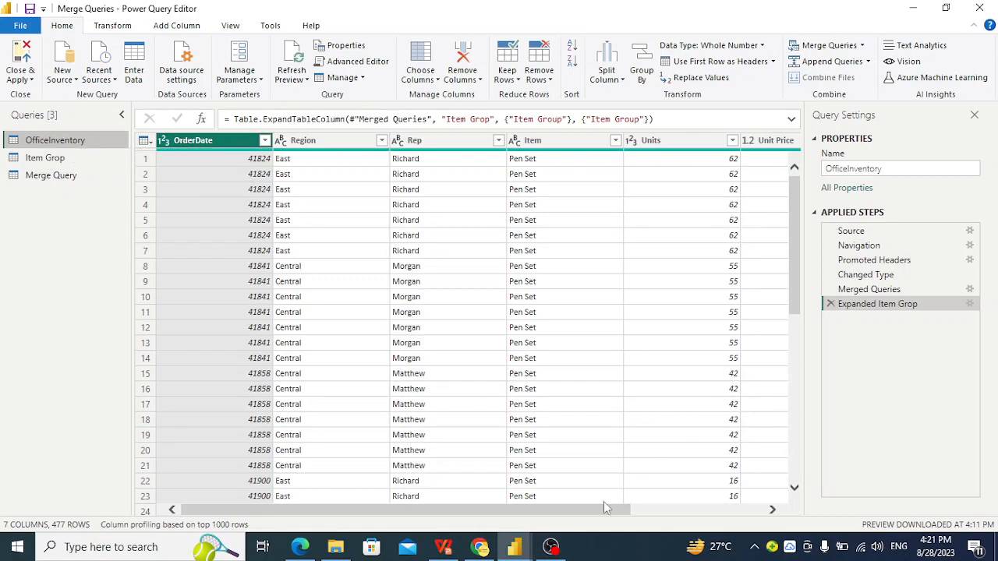
pyautogui.moveTo(588, 516); pyautogui.dragTo(723, 519)
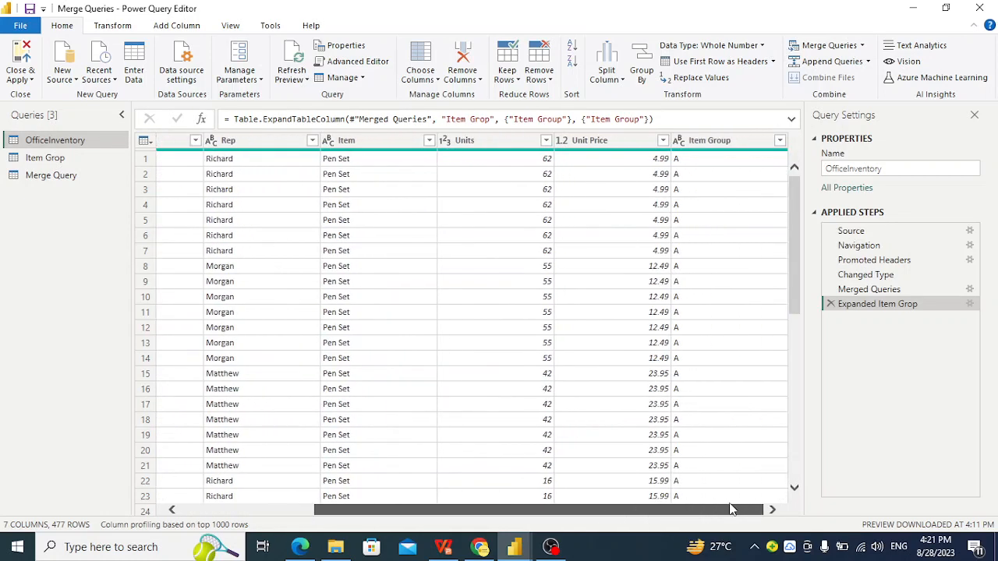
pyautogui.click(50, 143)
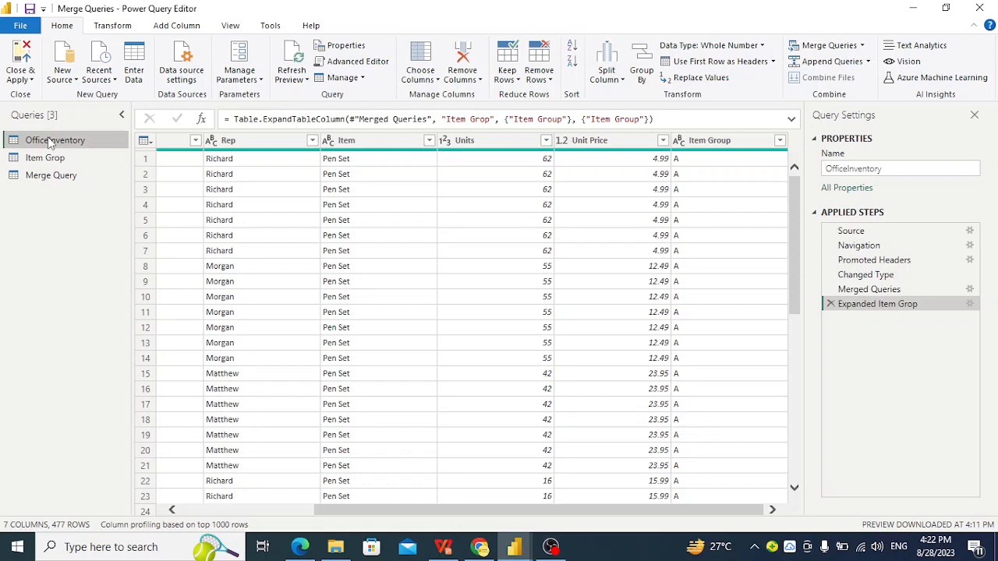
pyautogui.hotkey('ctrl', 'v')
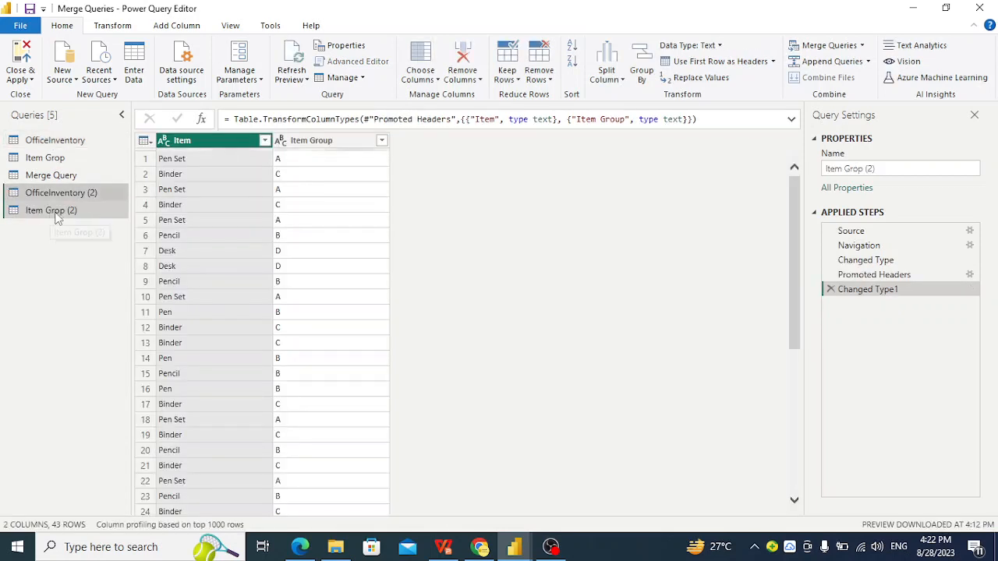
# Step: Rename the copied query OfficeInventory (2) as "Office2"
pyautogui.click(62, 198)
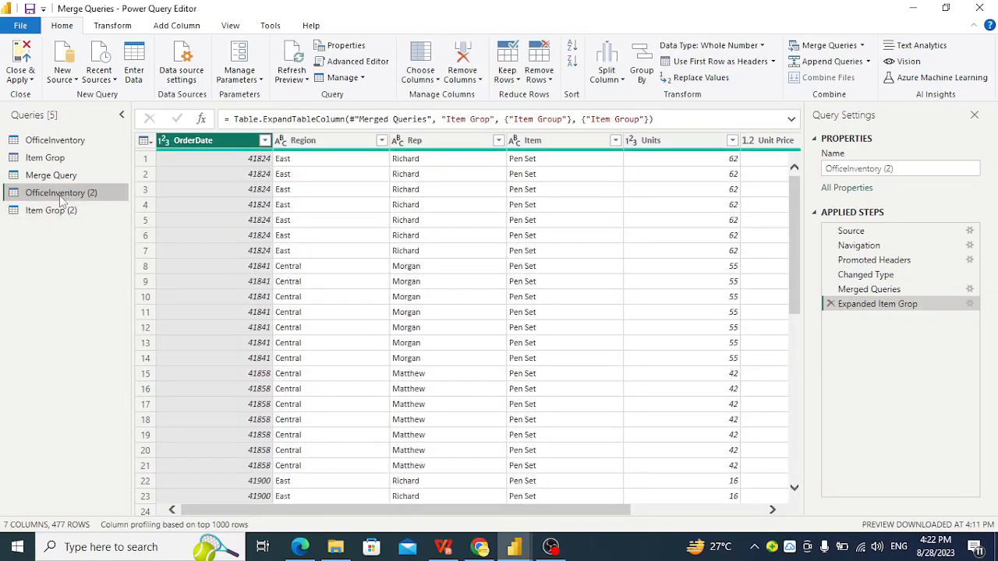
pyautogui.doubleClick(60, 195)
pyautogui.press('BackSpace')
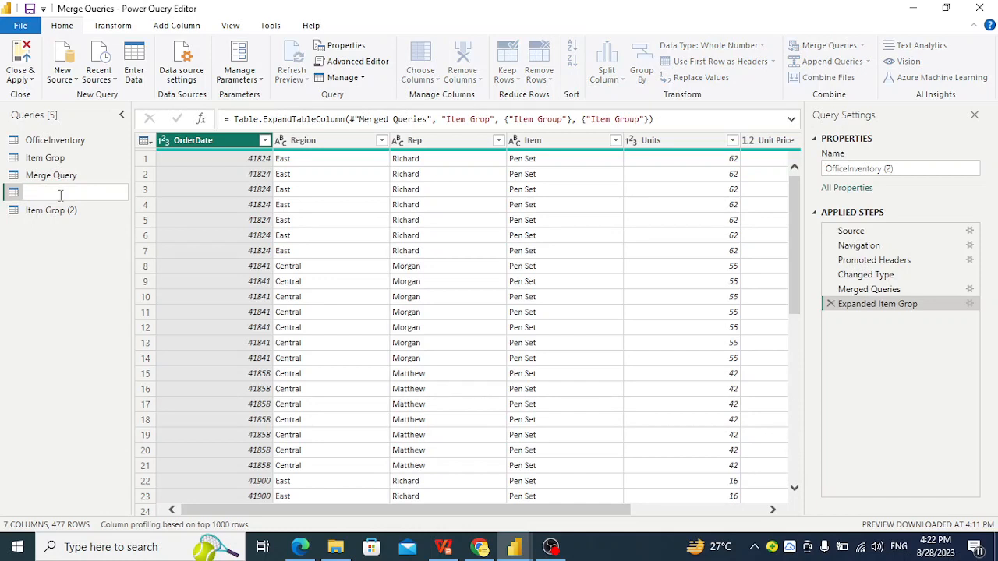
pyautogui.write('Office2')
pyautogui.press('Return')
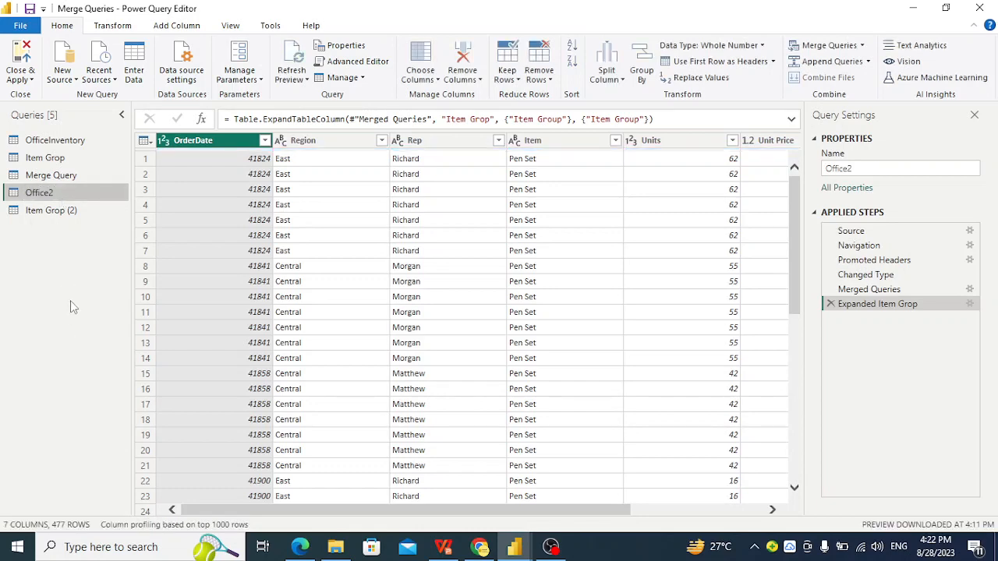
# Step: Append two tables as a new query, with OfficeInventory as the first table and Office2 as the second
pyautogui.click(35, 140)
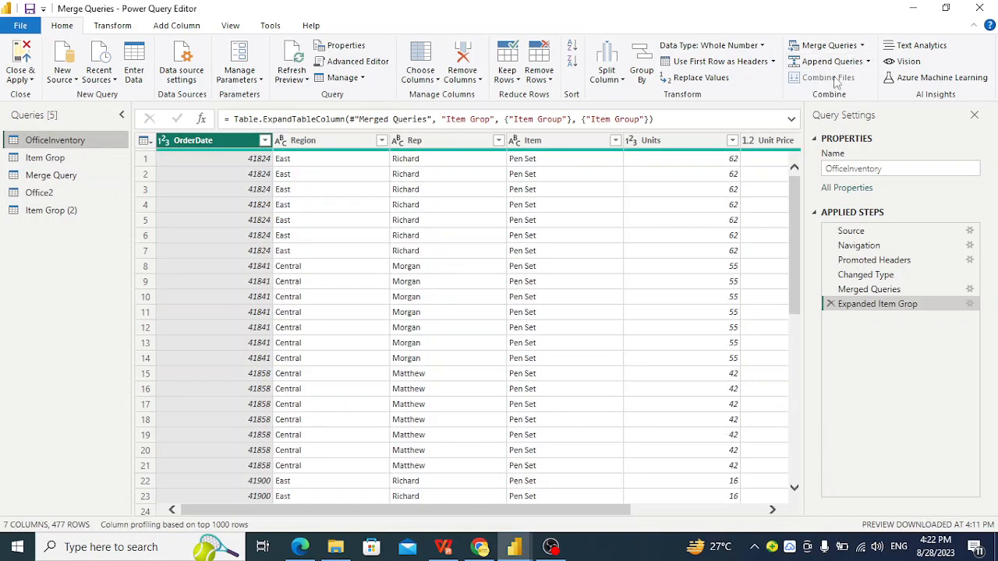
pyautogui.click(867, 64)
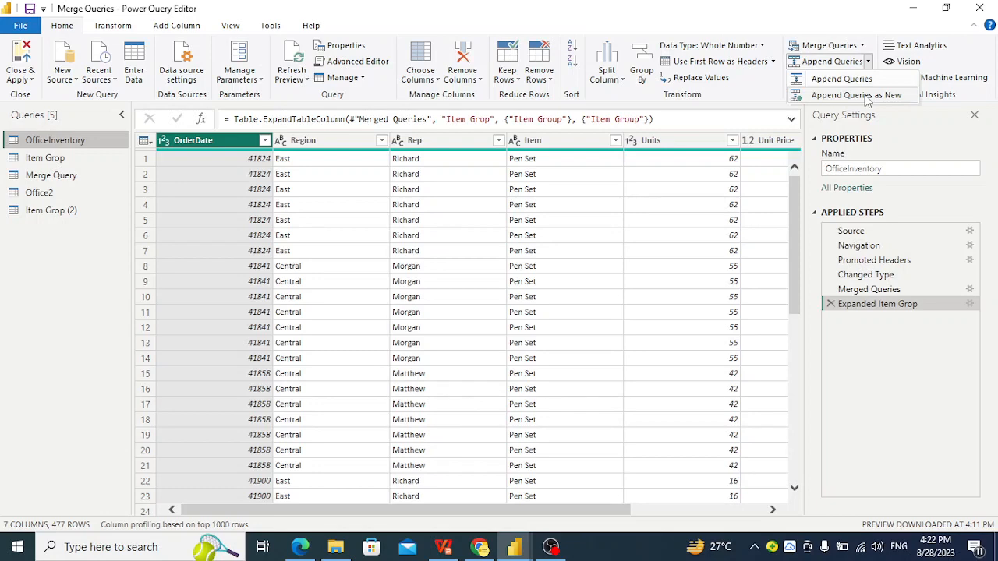
pyautogui.click(866, 97)
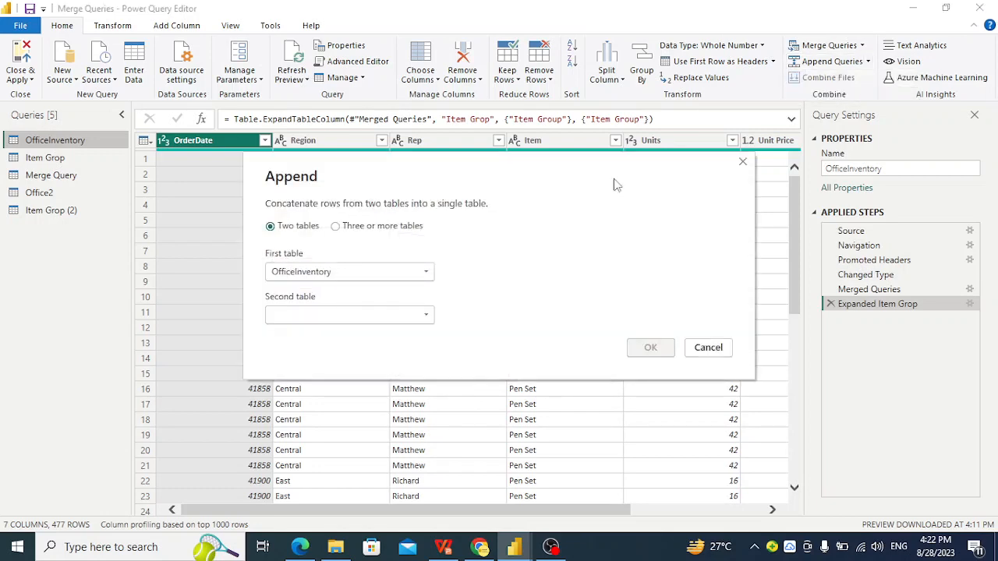
pyautogui.click(425, 316)
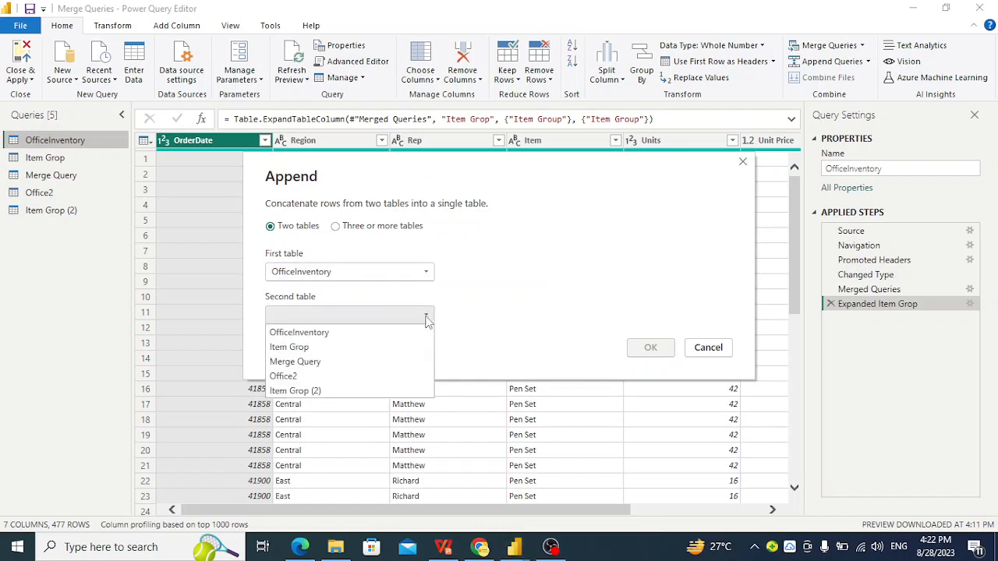
pyautogui.click(295, 376)
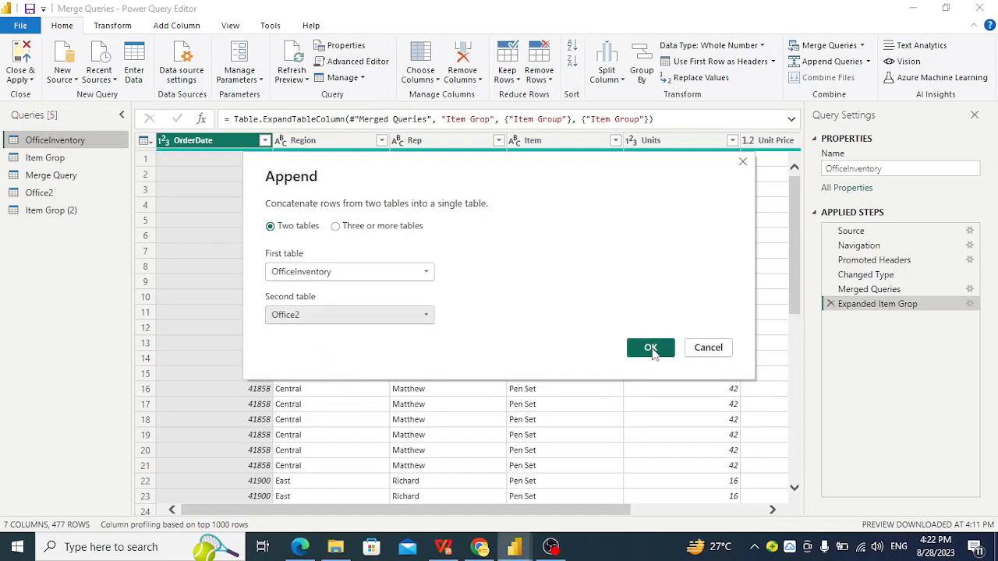
pyautogui.click(651, 350)
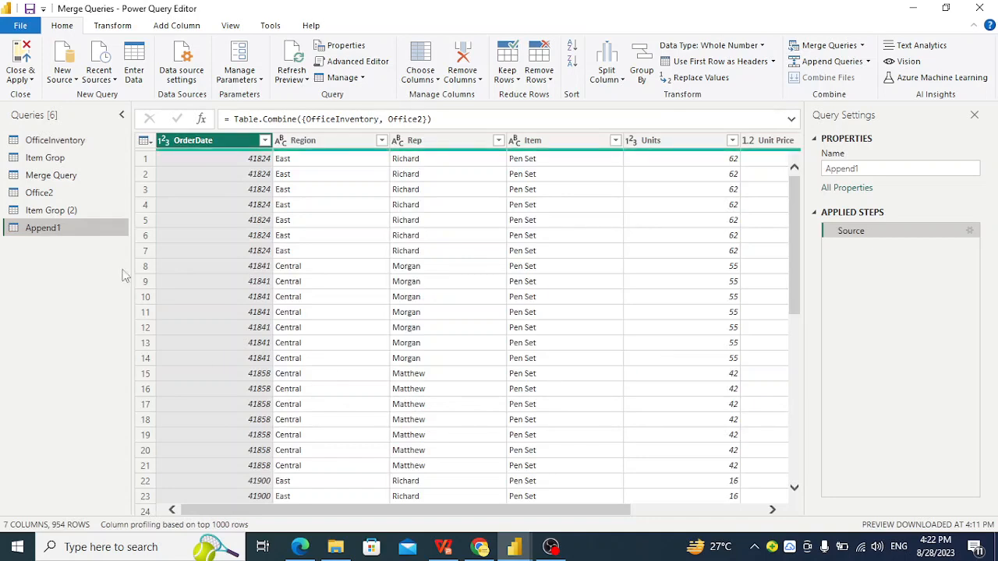
# Step: Close the query editor and apply all pending query changes to load the tables into the report
pyautogui.doubleClick(58, 227)
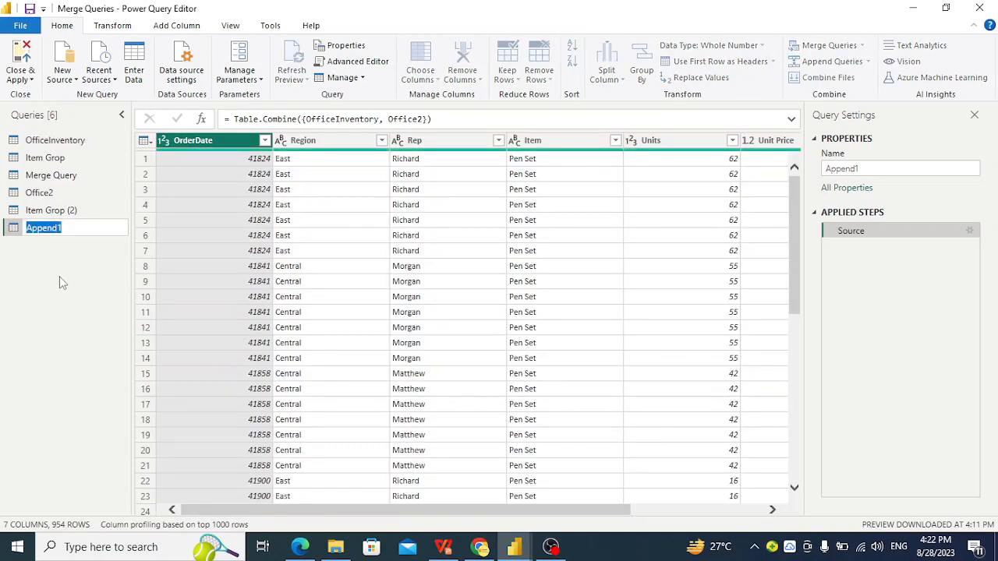
pyautogui.click(17, 80)
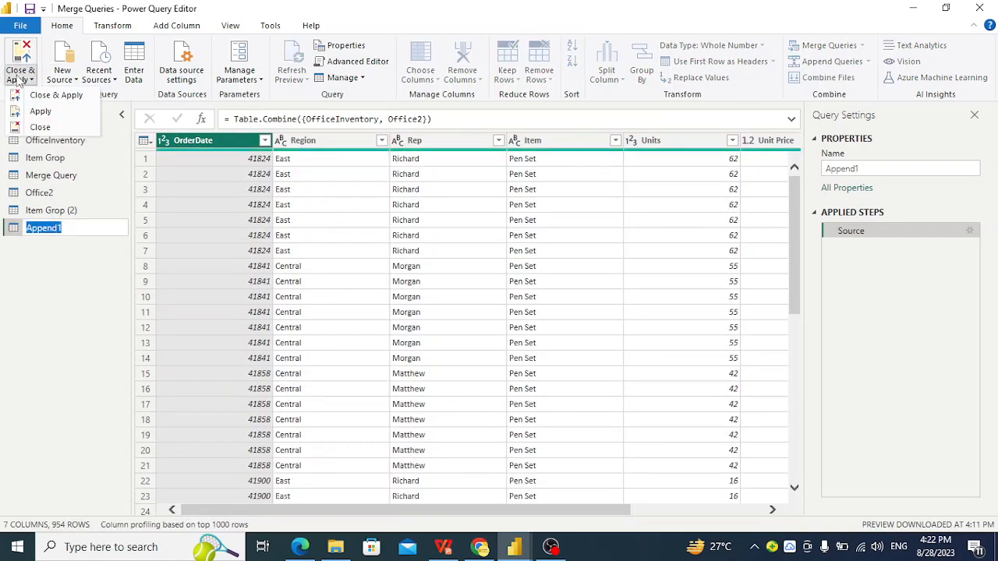
pyautogui.click(56, 95)
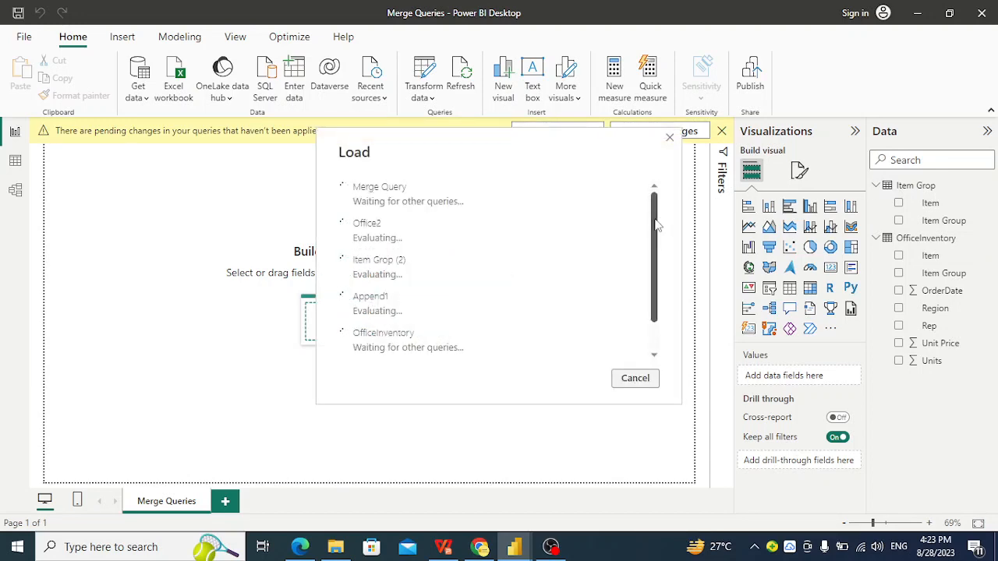
pyautogui.moveTo(655, 221); pyautogui.dragTo(646, 292)
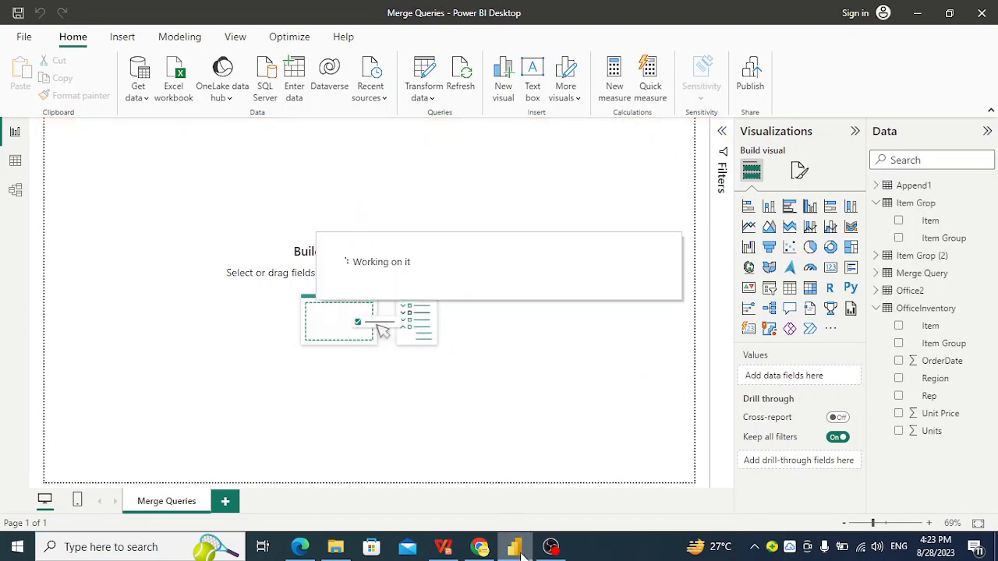
# Step: Switch to the Lecture 5.pptx presentation in WPS Office and show slide 4, "Joins in Power BI"
pyautogui.moveTo(514, 546)
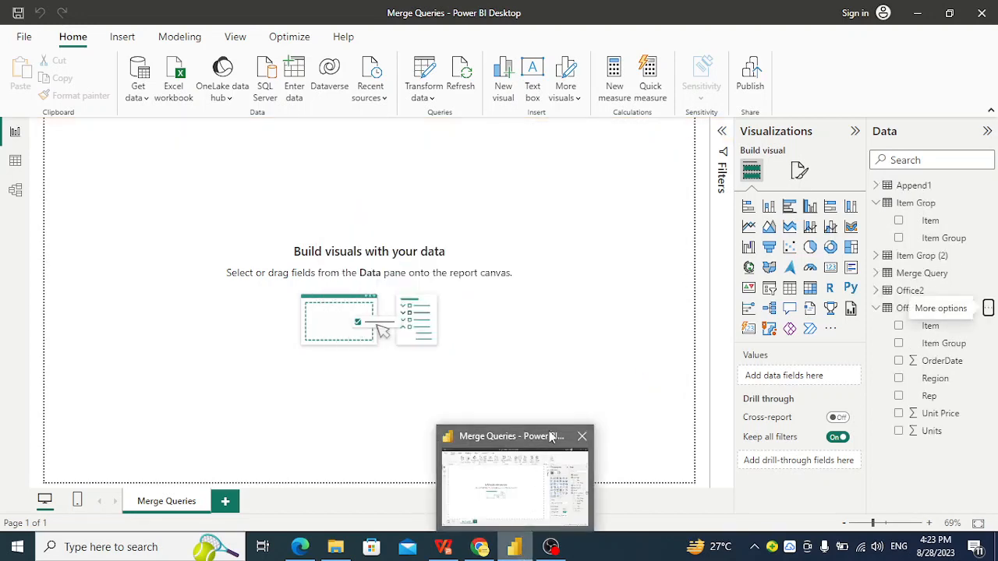
pyautogui.click(507, 502)
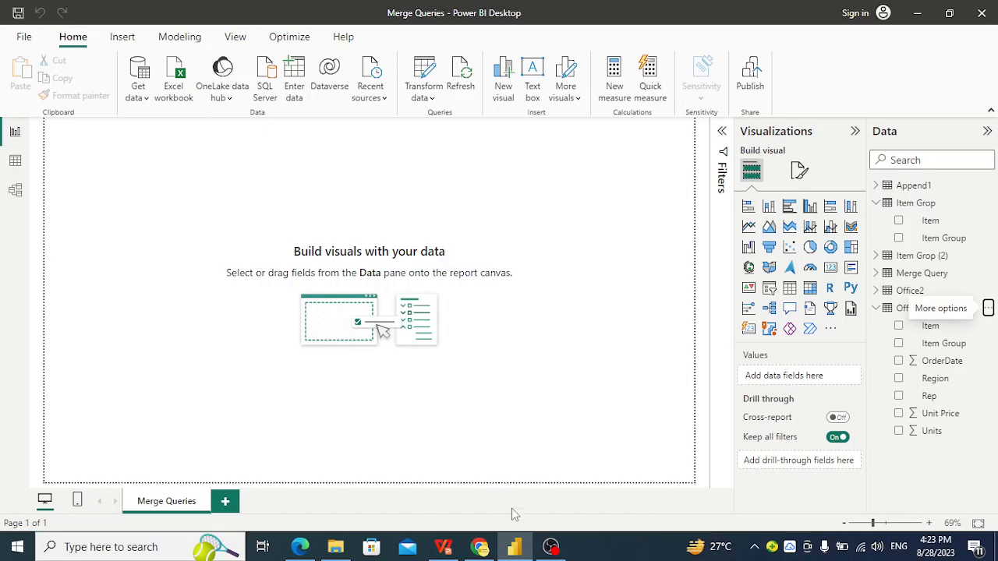
pyautogui.click(443, 551)
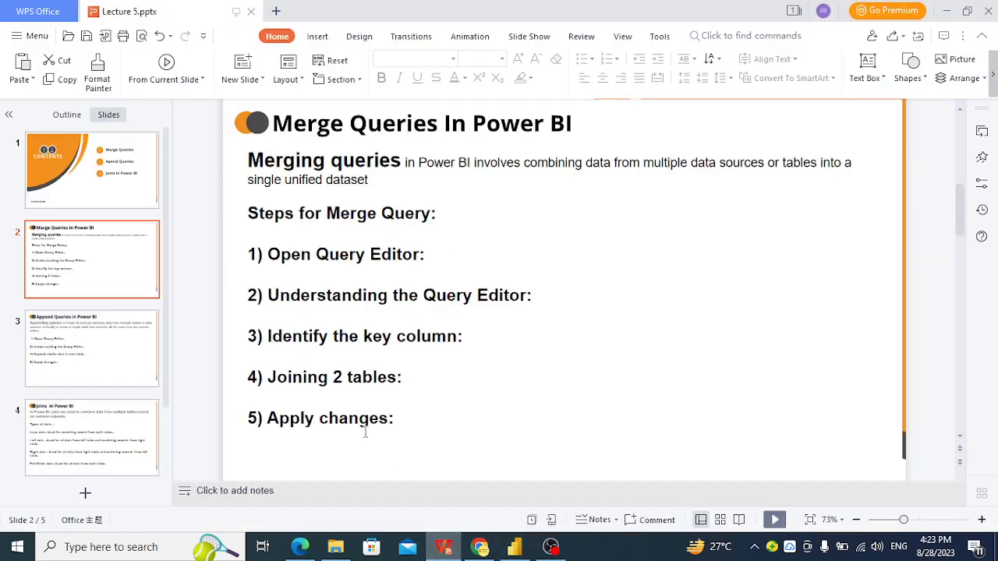
pyautogui.click(63, 438)
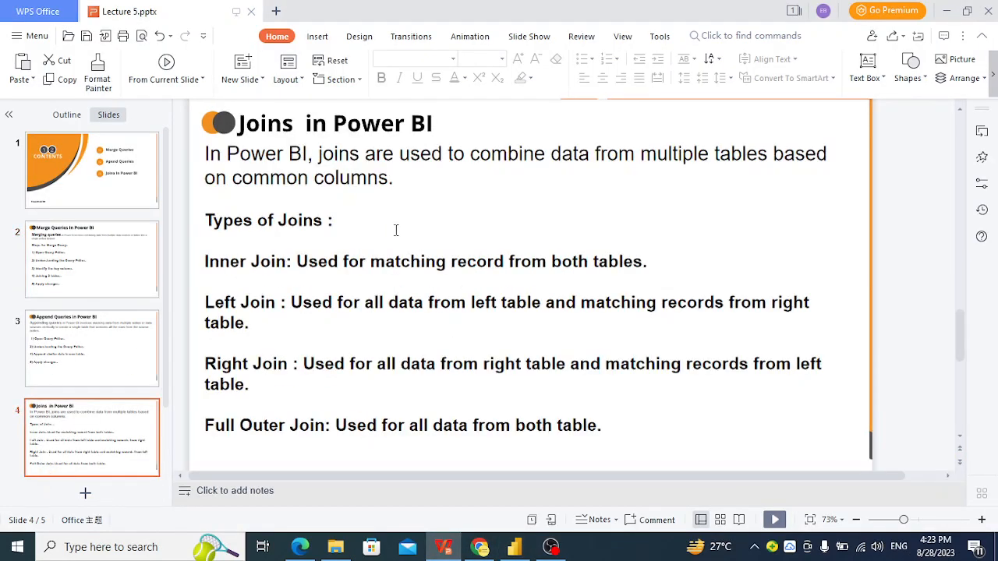